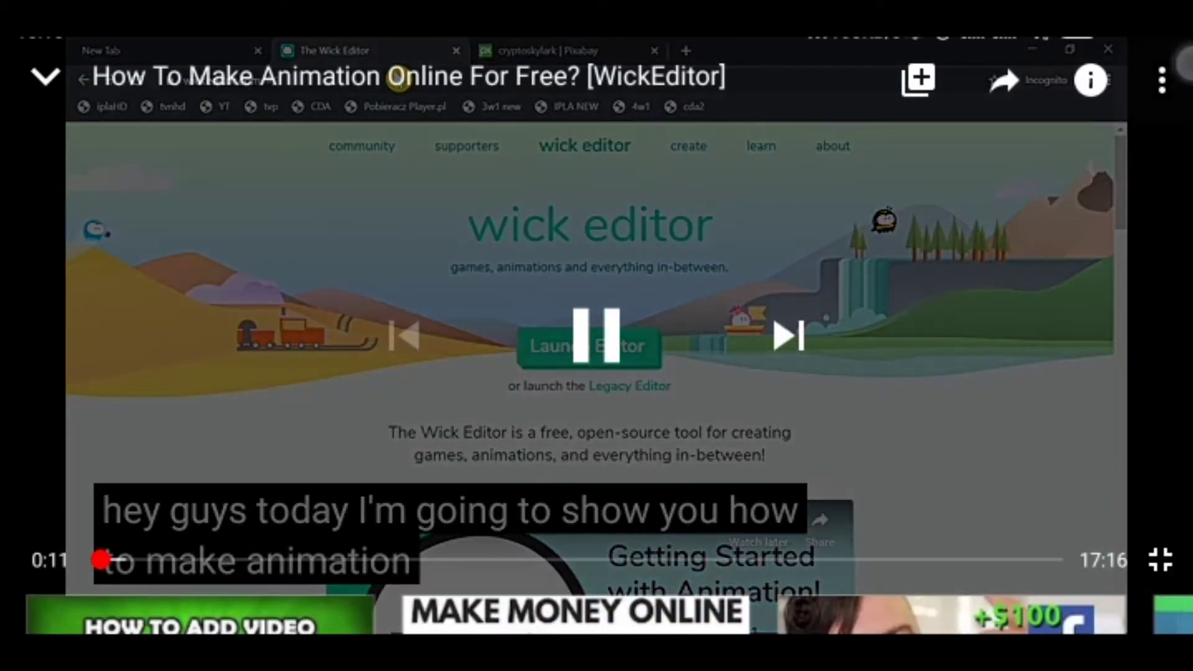
Switch the tutorial's captions from auto-generated English to off
{"action": "left_click", "coordinate": [1092, 80]}
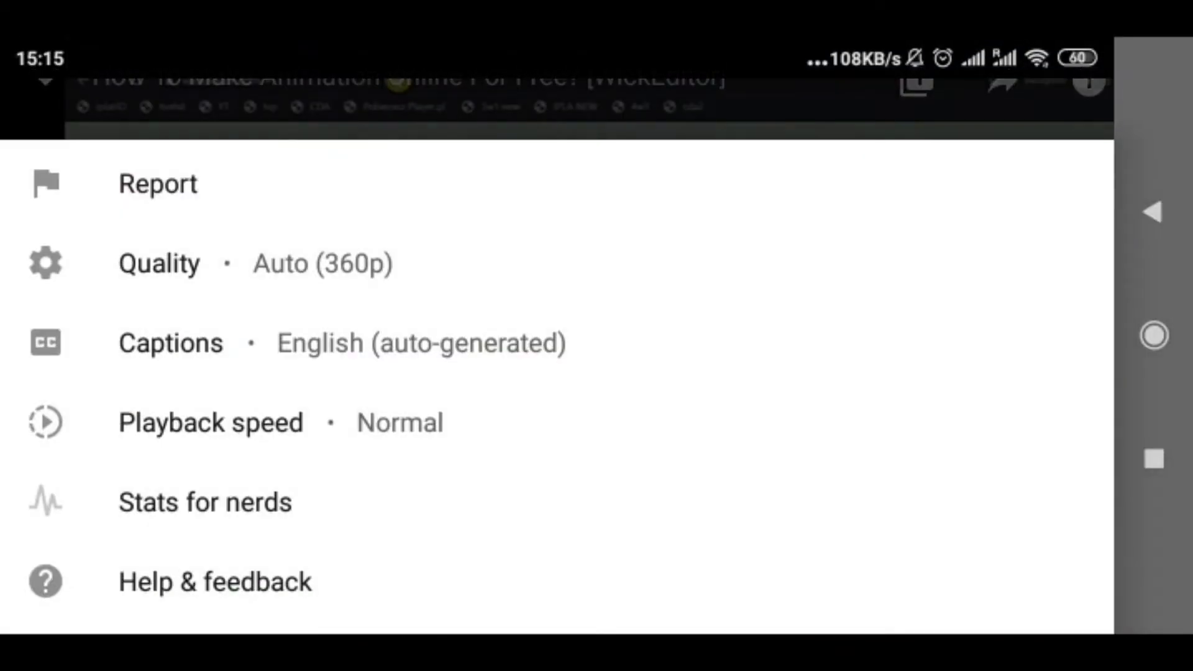
{"action": "left_click", "coordinate": [273, 338]}
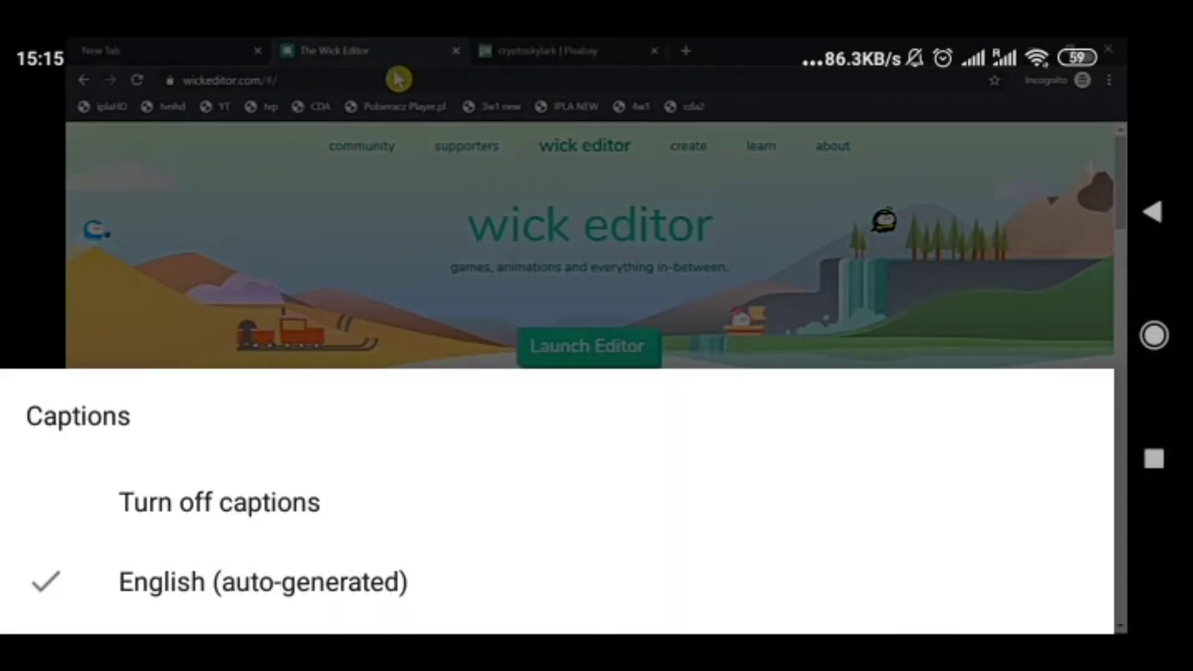
{"action": "left_click", "coordinate": [316, 508]}
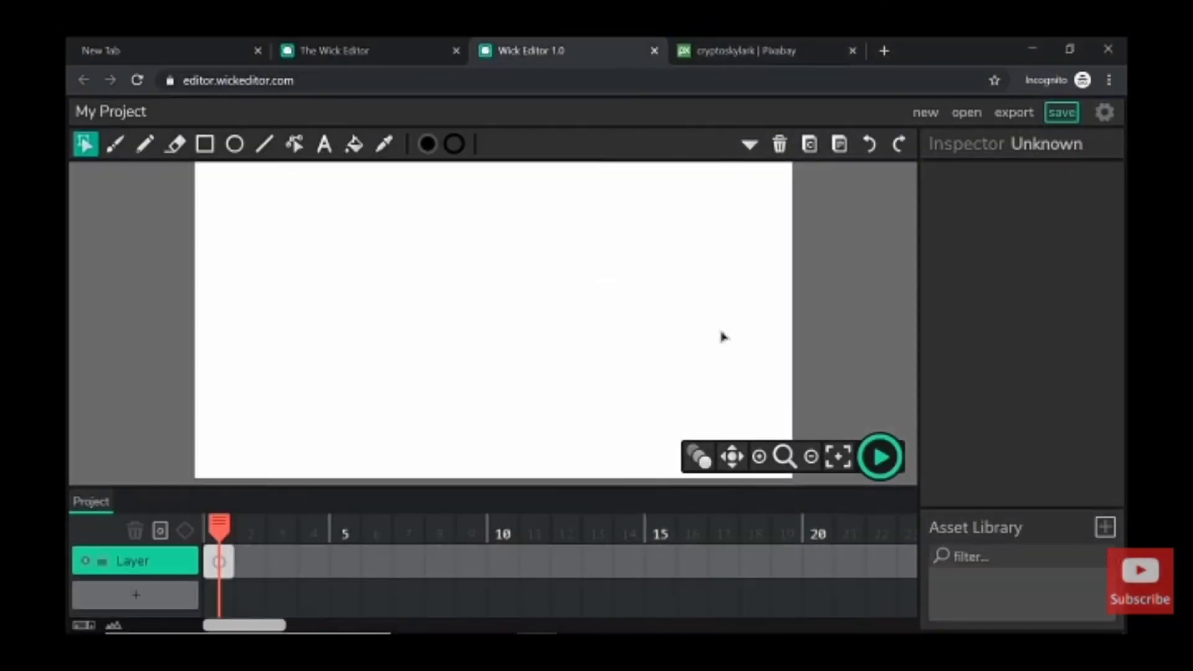
{"action": "left_click_drag", "start_coordinate": [386, 183], "coordinate": [550, 146]}
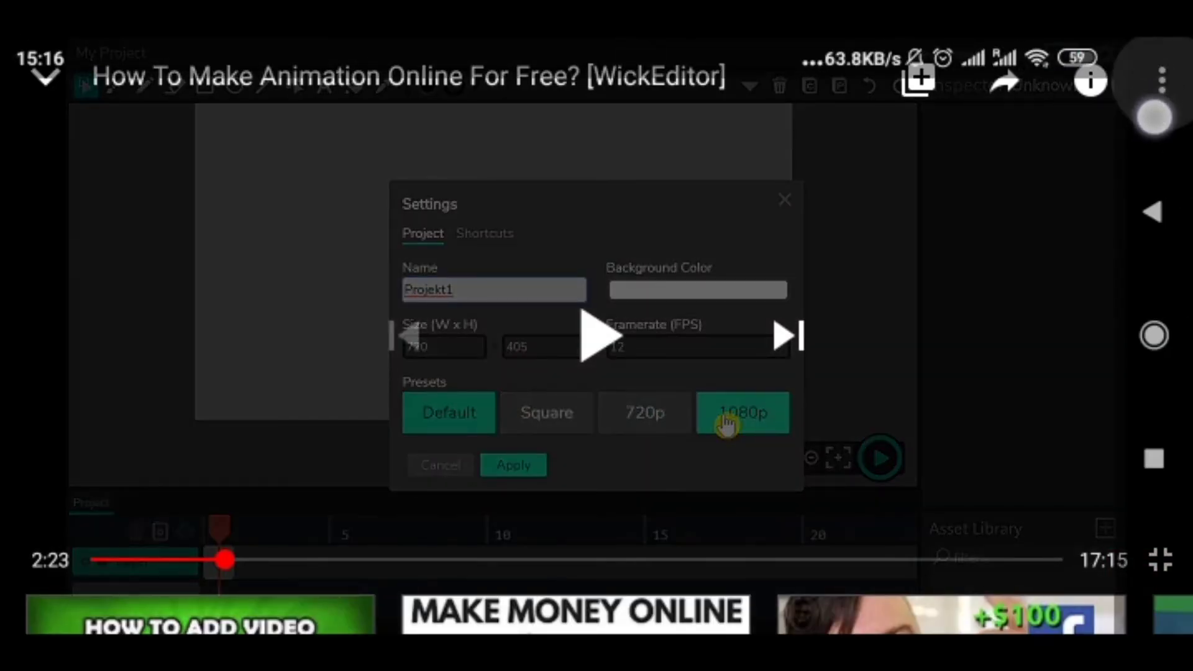
Choose 2x in the tutorial's Playback speed list, then resume the video
{"action": "left_click", "coordinate": [1161, 79]}
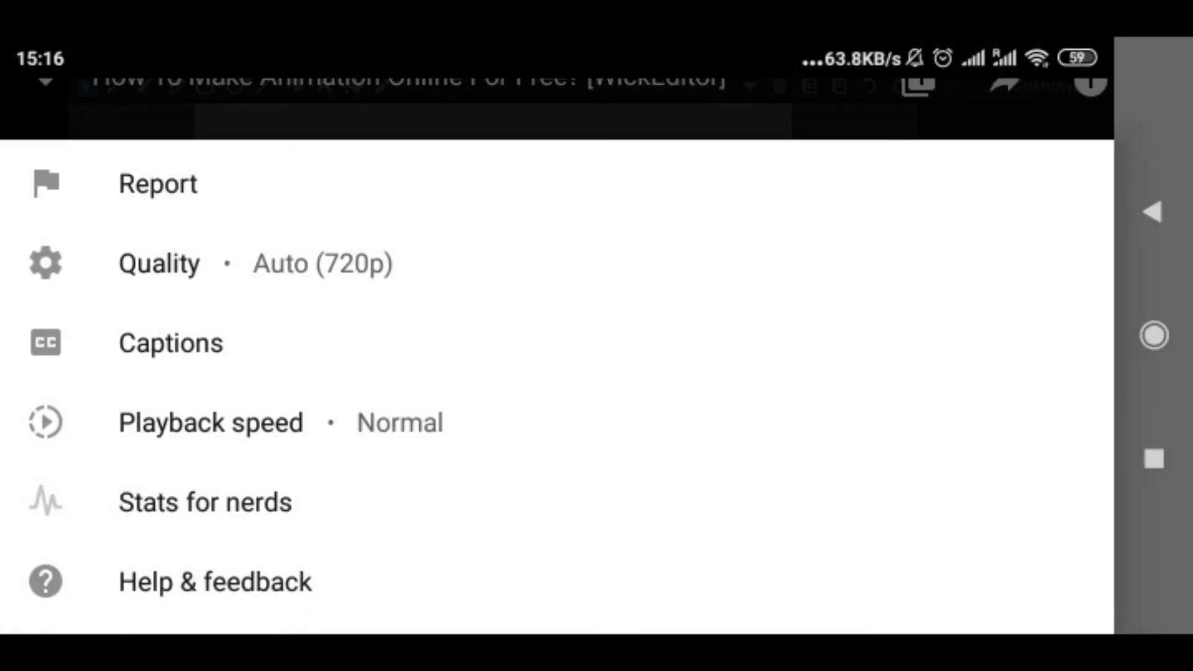
{"action": "mouse_move", "coordinate": [207, 418]}
{"action": "left_mouse_down"}
{"action": "mouse_move", "coordinate": [438, 406]}
{"action": "mouse_move", "coordinate": [239, 405]}
{"action": "mouse_move", "coordinate": [368, 416]}
{"action": "left_mouse_up"}
{"action": "left_click", "coordinate": [280, 423]}
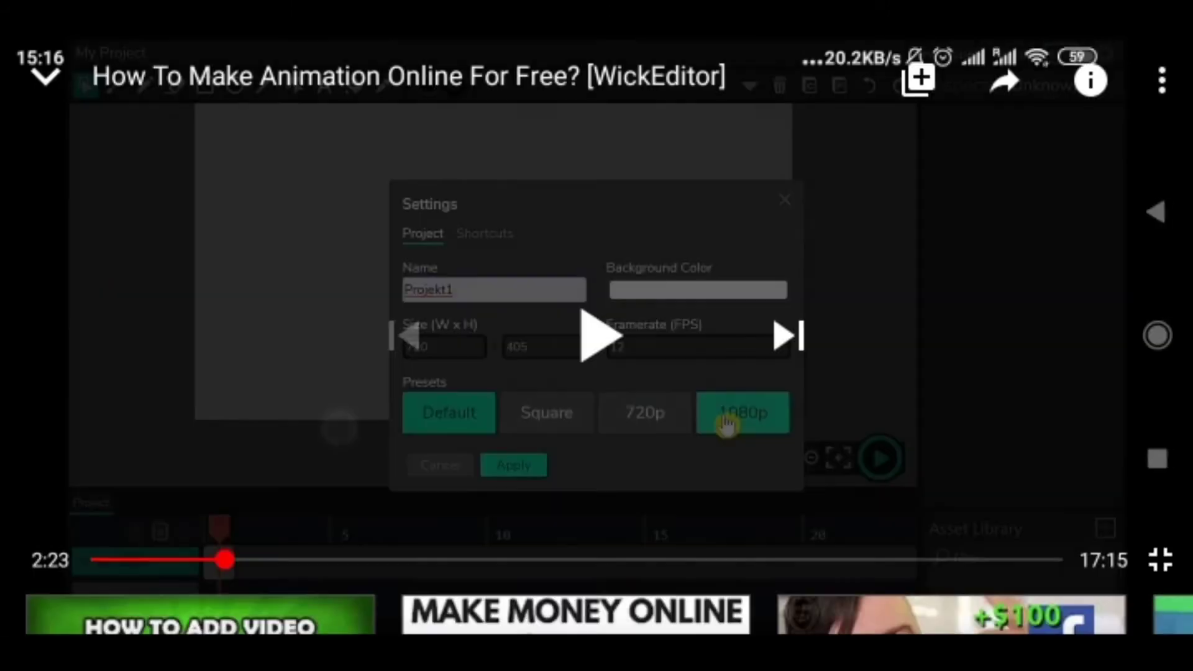
{"action": "left_click_drag", "start_coordinate": [369, 374], "coordinate": [414, 226]}
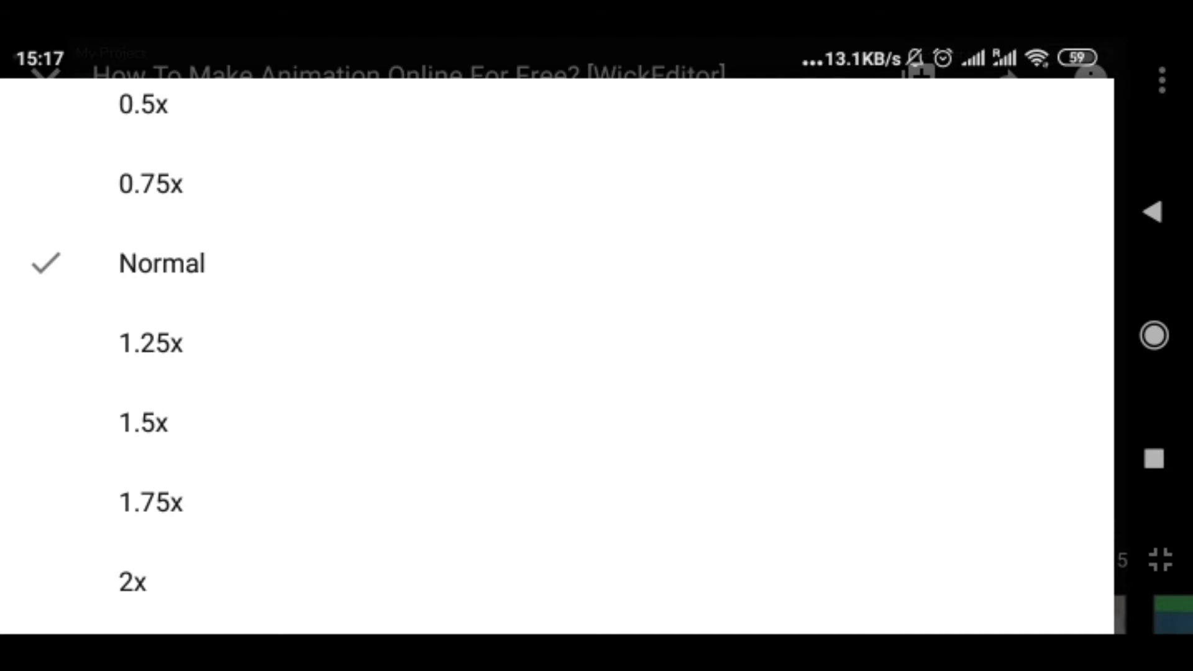
{"action": "left_click", "coordinate": [328, 598]}
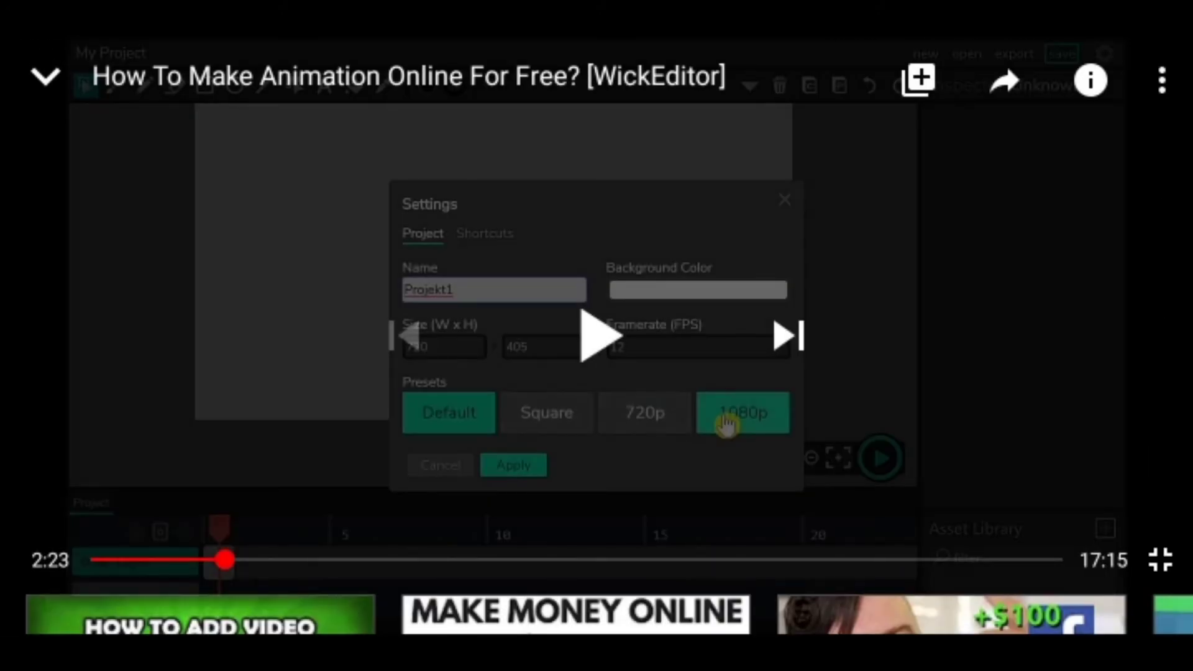
{"action": "left_click", "coordinate": [597, 335]}
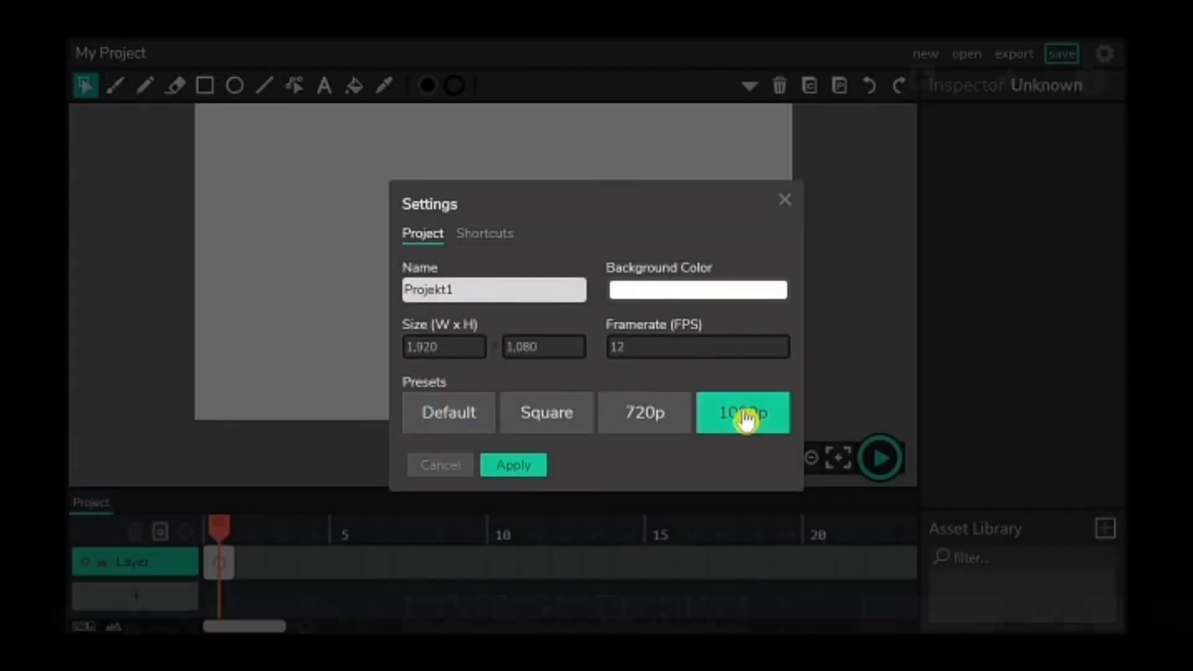
{"action": "left_click", "coordinate": [597, 336]}
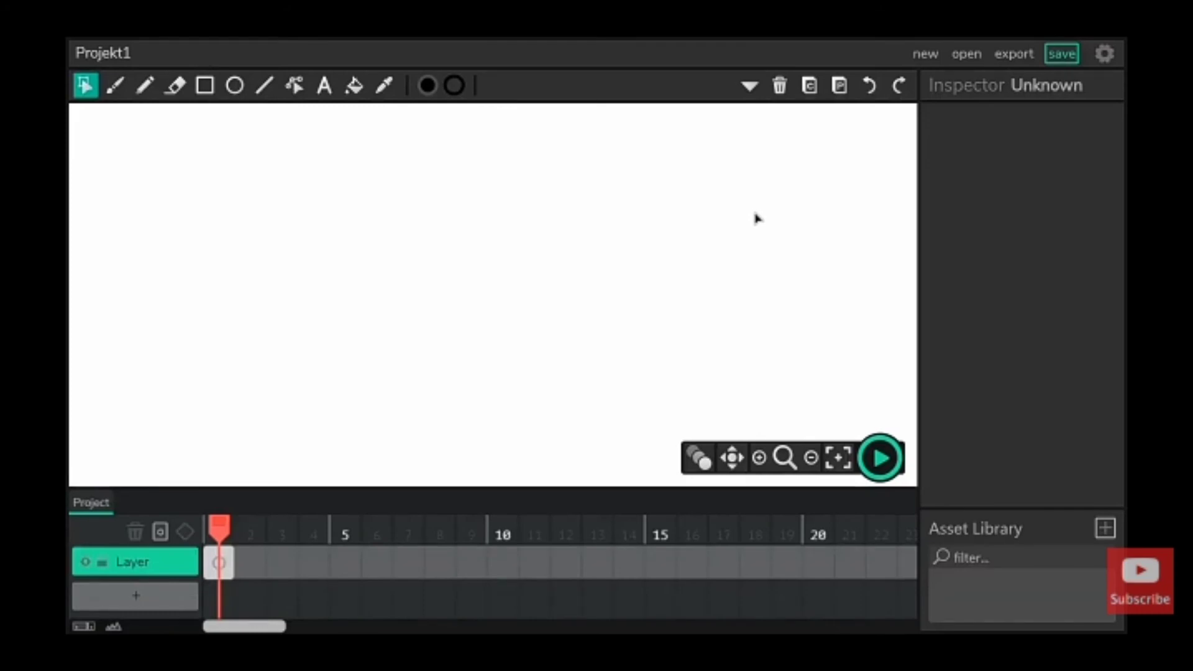
{"action": "left_click", "coordinate": [813, 461]}
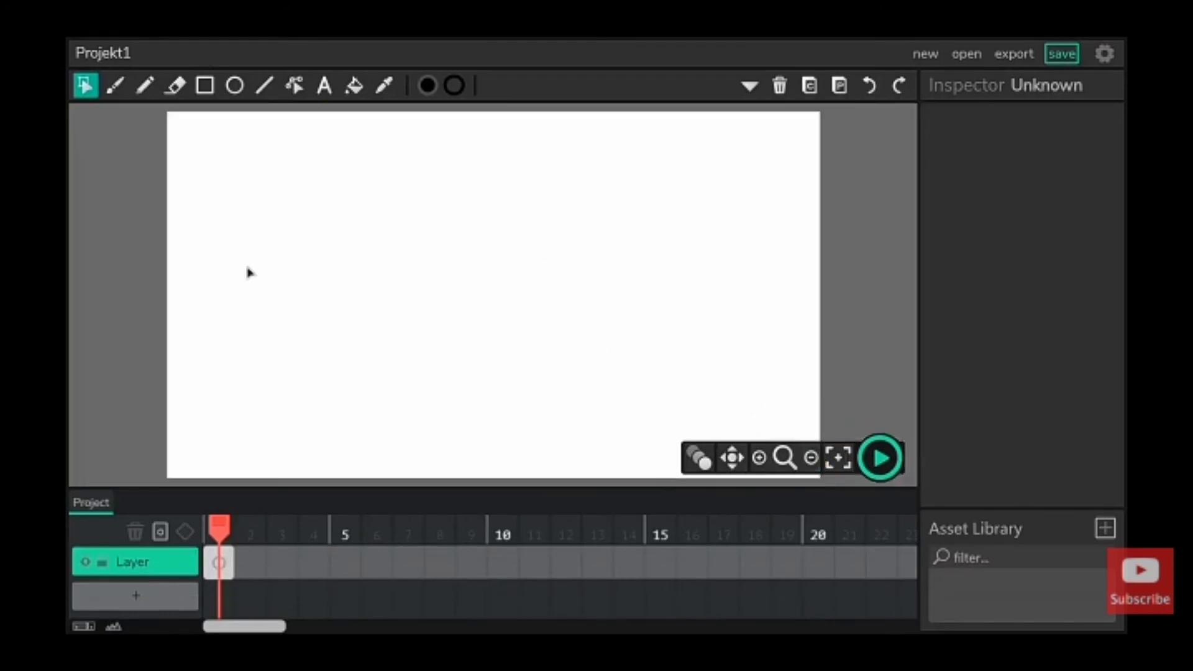
{"action": "left_click", "coordinate": [429, 91]}
{"action": "left_click", "coordinate": [497, 276]}
{"action": "left_click", "coordinate": [115, 87]}
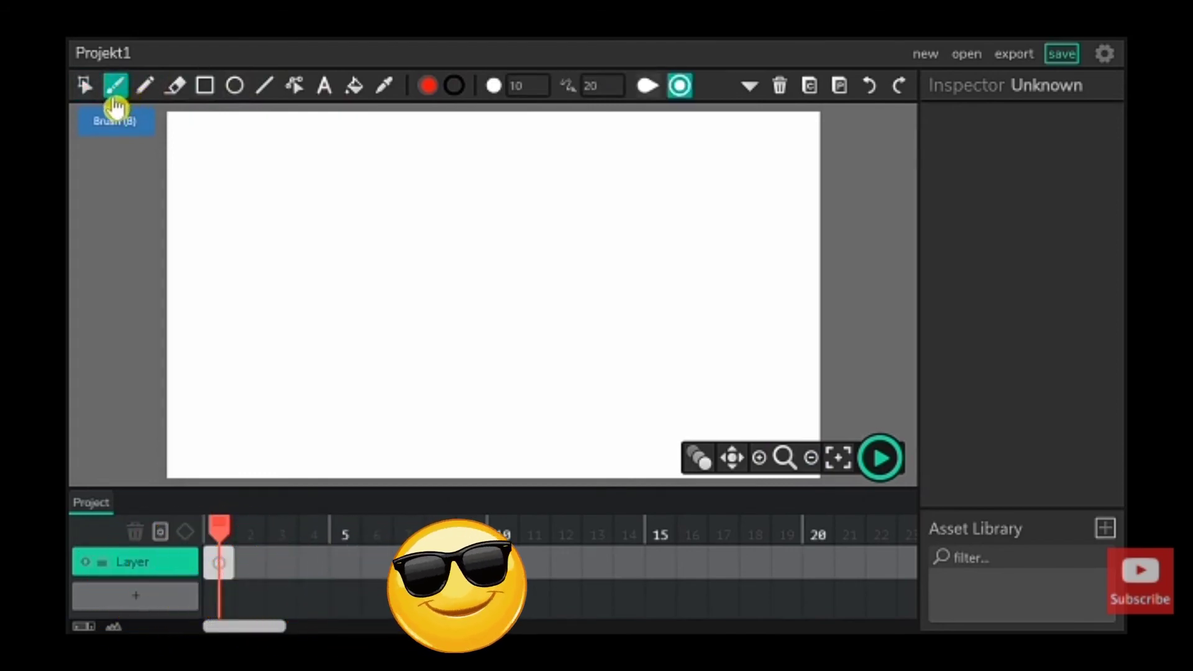
{"action": "left_click_drag", "start_coordinate": [584, 116], "coordinate": [573, 117]}
{"action": "mouse_move", "coordinate": [238, 144]}
{"action": "left_mouse_down"}
{"action": "mouse_move", "coordinate": [293, 187]}
{"action": "mouse_move", "coordinate": [256, 291]}
{"action": "mouse_move", "coordinate": [461, 250]}
{"action": "left_mouse_up"}
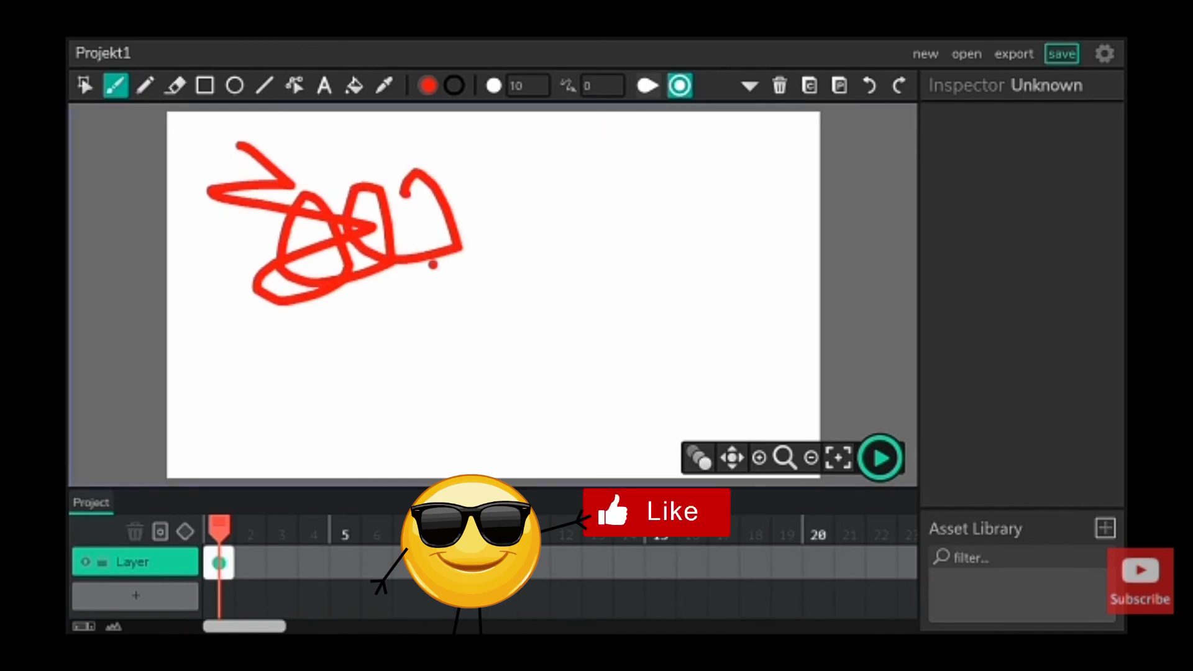
{"action": "left_click_drag", "start_coordinate": [585, 112], "coordinate": [634, 140]}
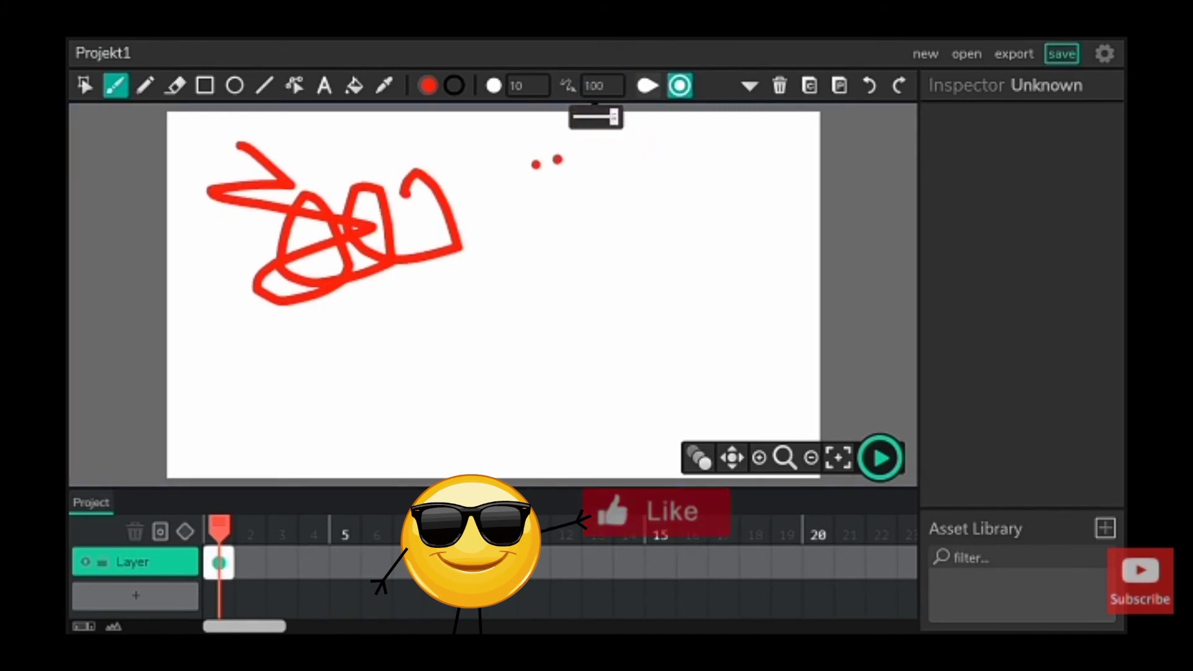
{"action": "left_click_drag", "start_coordinate": [534, 164], "coordinate": [595, 238]}
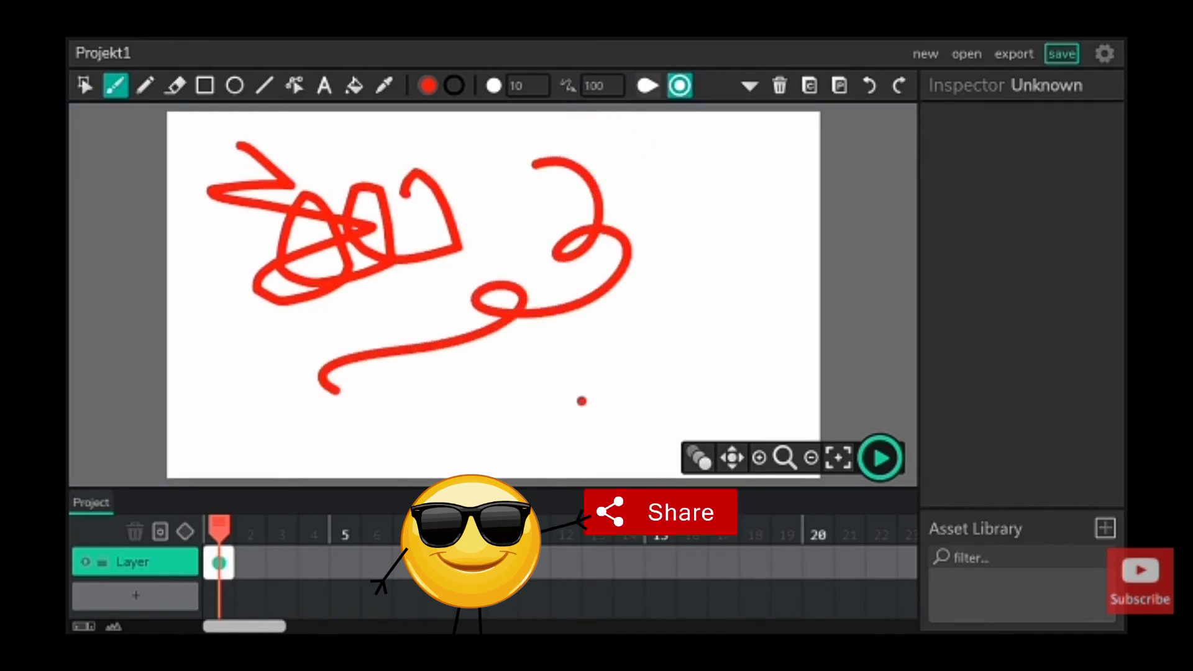
{"action": "mouse_move", "coordinate": [506, 276]}
{"action": "left_mouse_down"}
{"action": "mouse_move", "coordinate": [427, 307]}
{"action": "mouse_move", "coordinate": [597, 218]}
{"action": "left_mouse_up"}
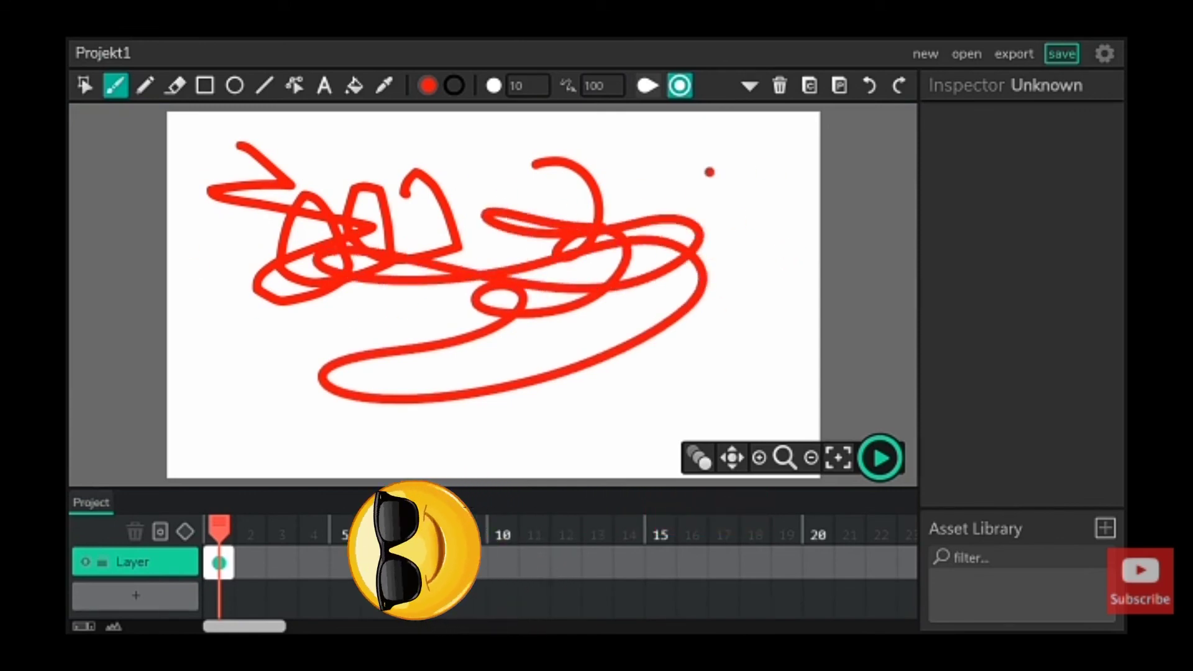